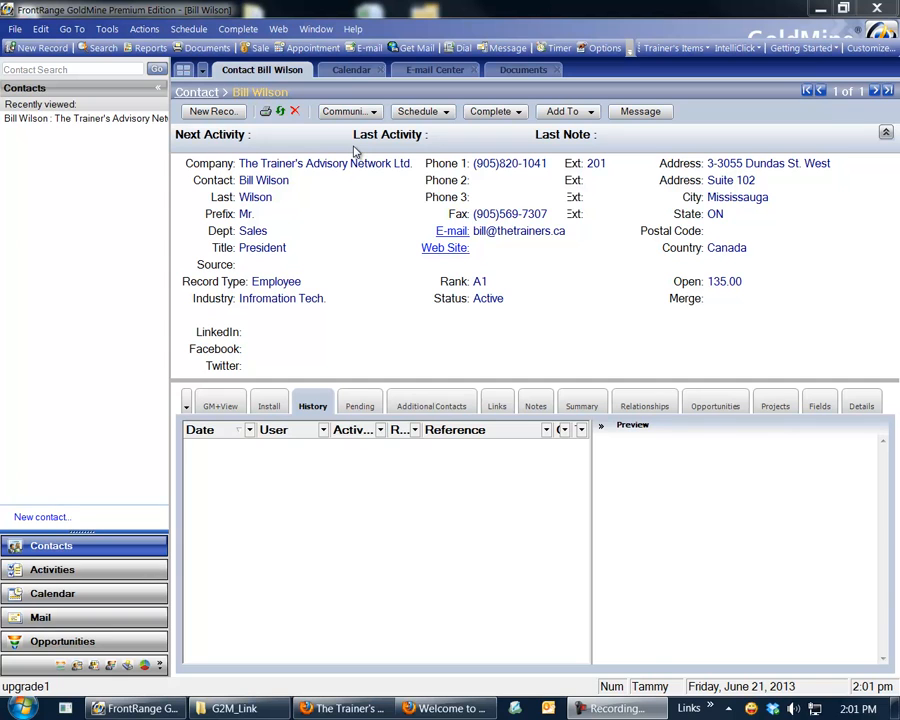
Step: Start a new calendar appointment on Wednesday, June 26, 2013, covering the 1:00 pm to 3:30 pm slots
click(350, 70)
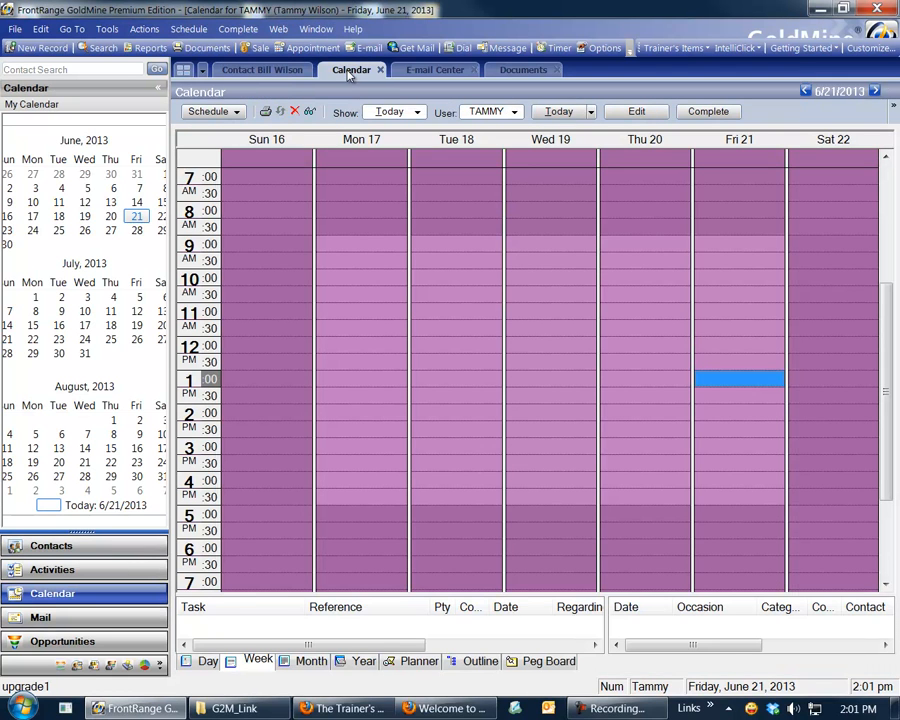
click(876, 91)
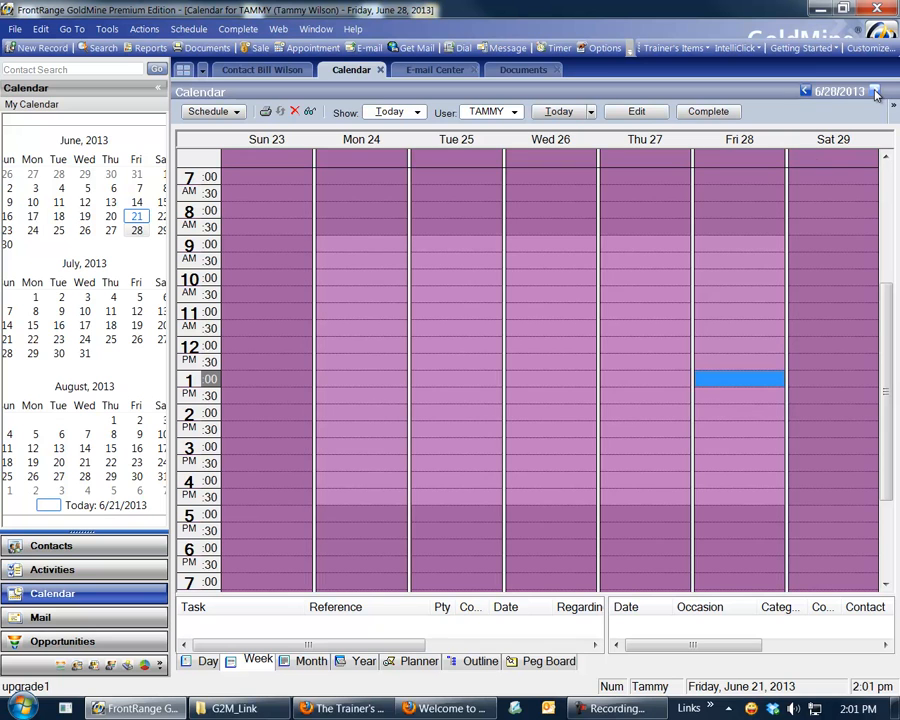
drag(540, 383, 536, 464)
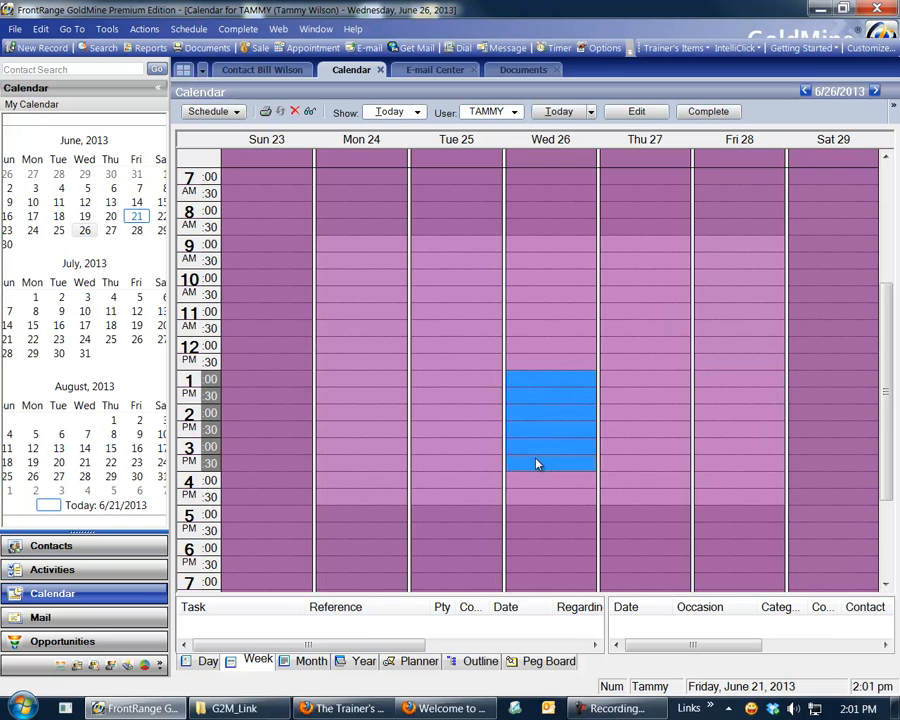
double_click(536, 456)
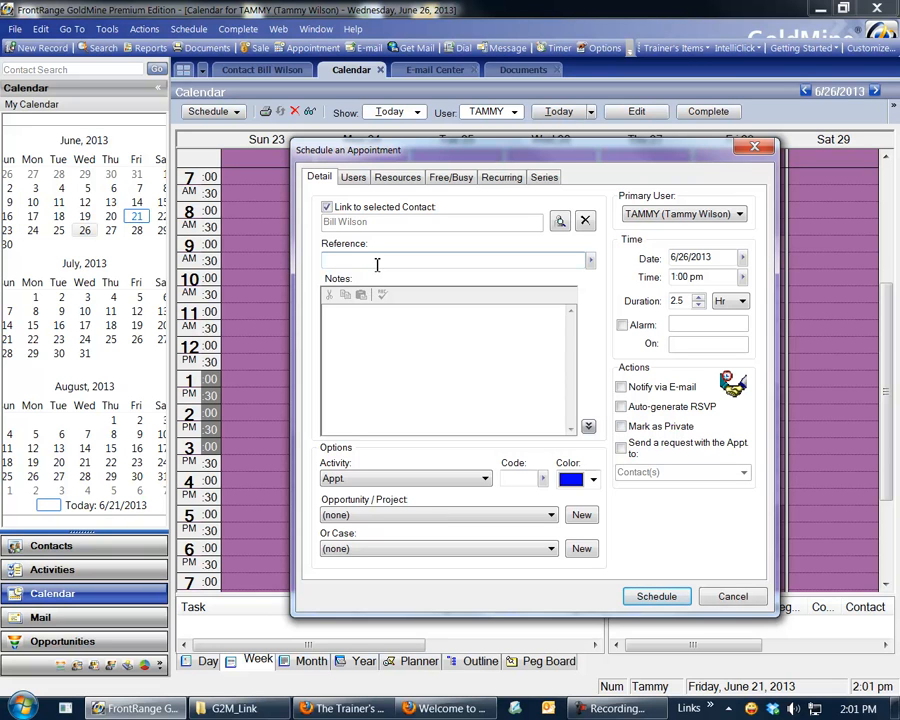
Step: Give the appointment the reference "Go Over Sales Charts" and the code G2M (GoToMeeting Link), and schedule it
text(Go Over Sales Charts)
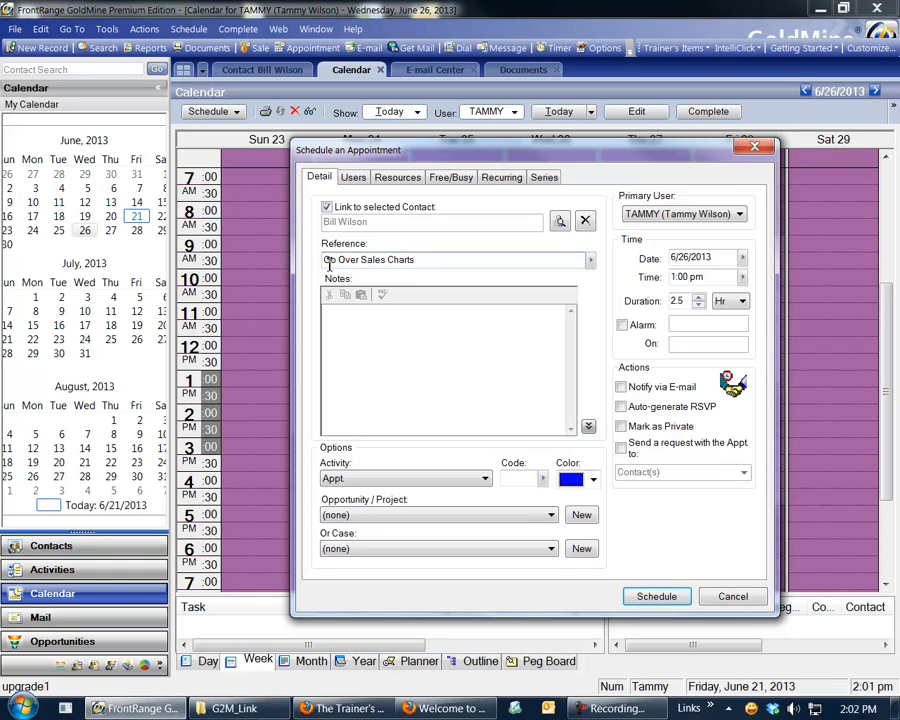
click(537, 477)
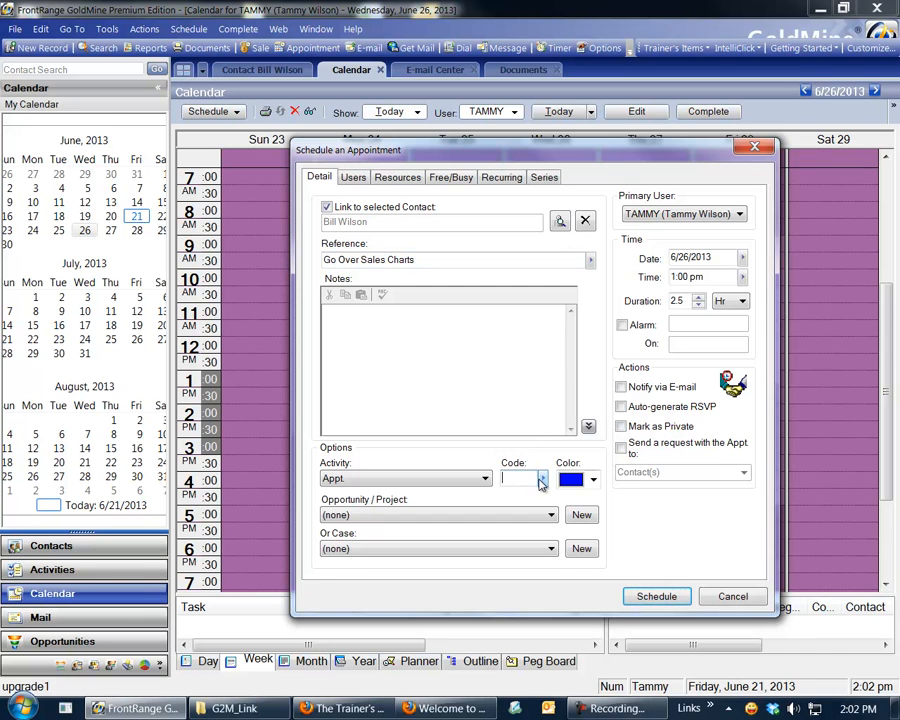
click(541, 478)
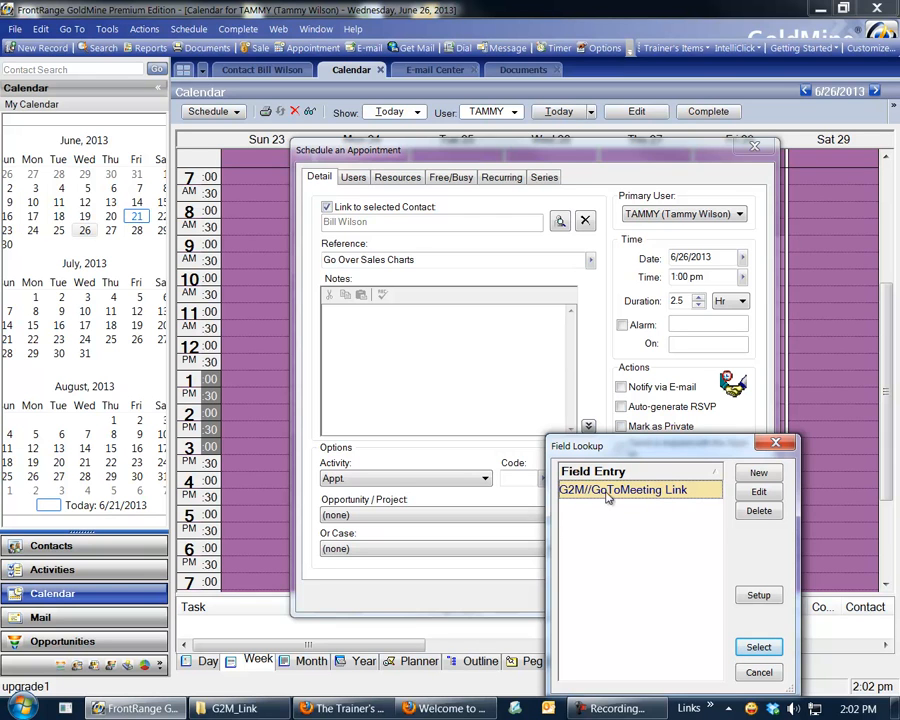
click(765, 648)
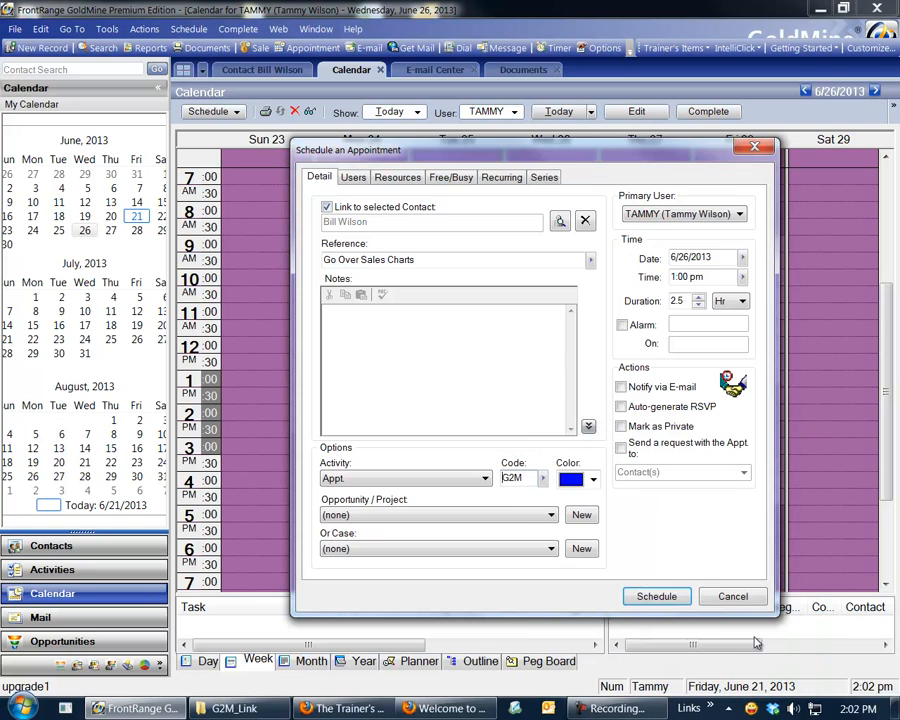
click(656, 596)
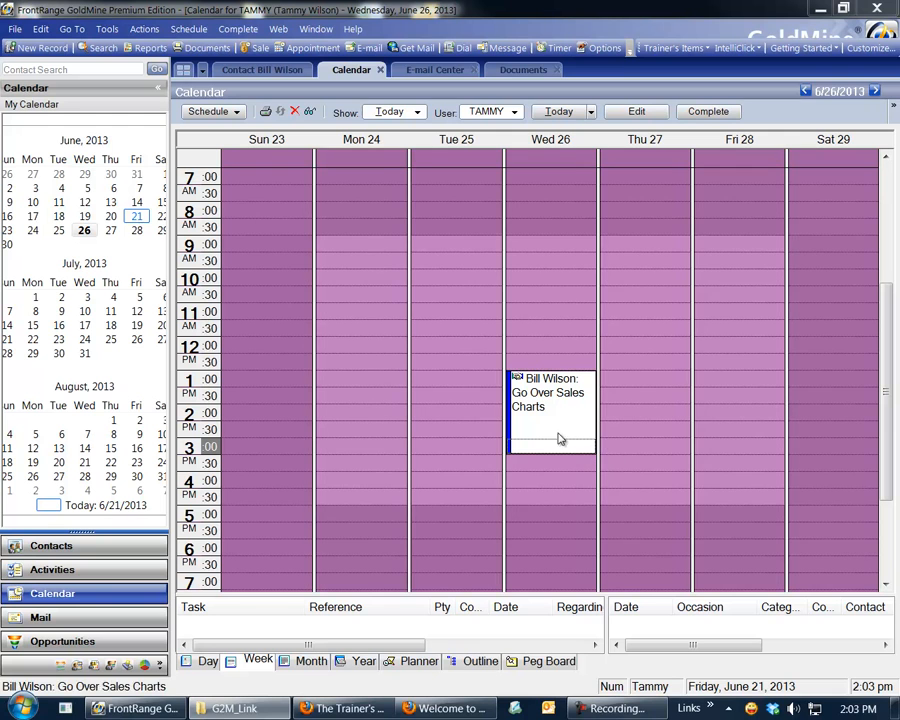
Step: Review the meeting notification in the contact's history and open the matching received e-mail without linking it to any contact
click(262, 75)
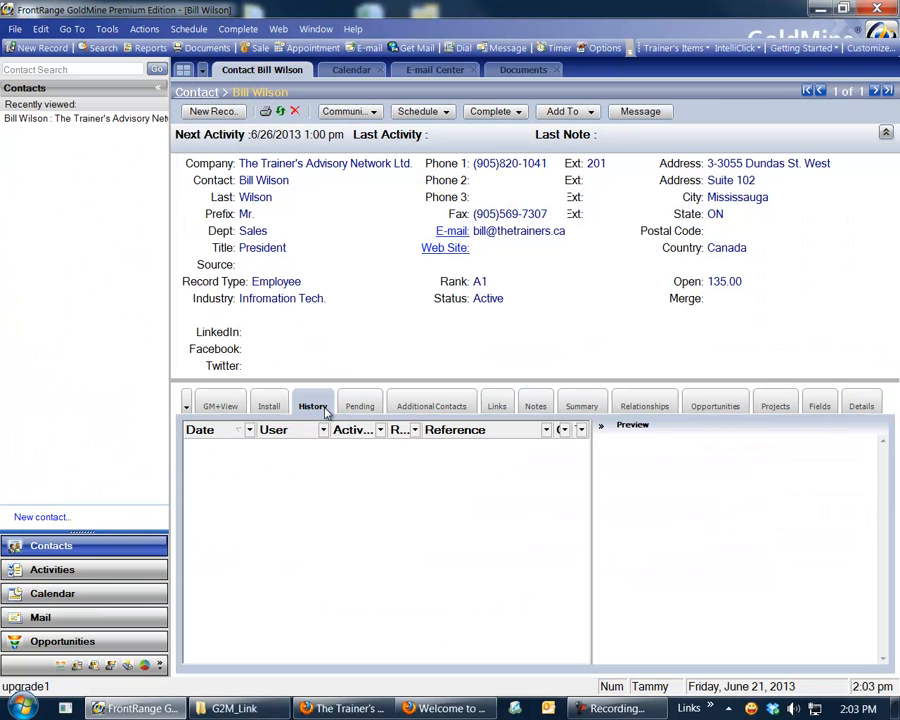
click(311, 406)
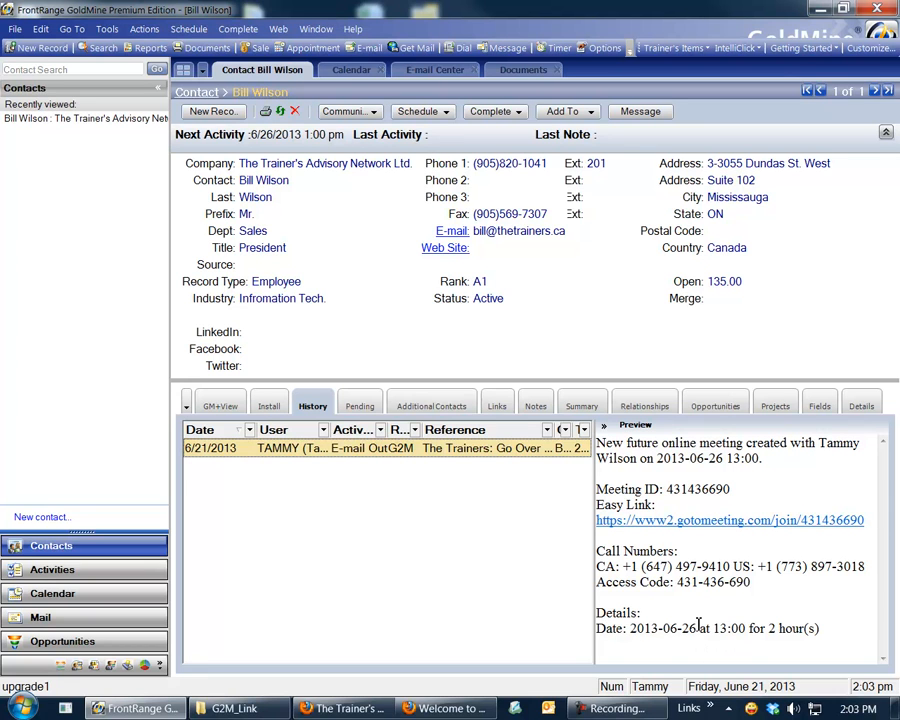
click(433, 72)
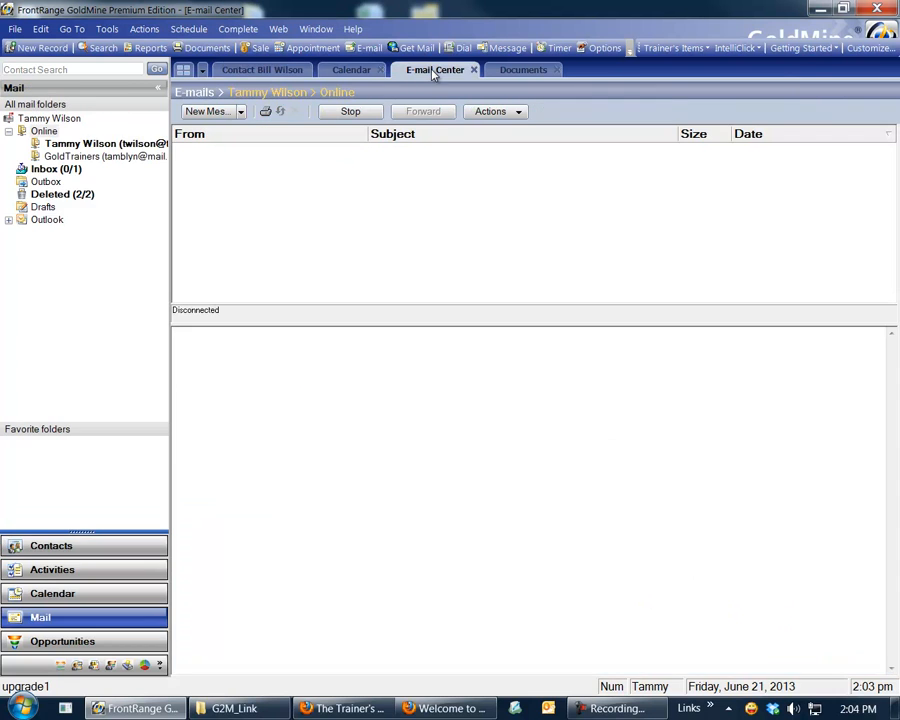
click(114, 144)
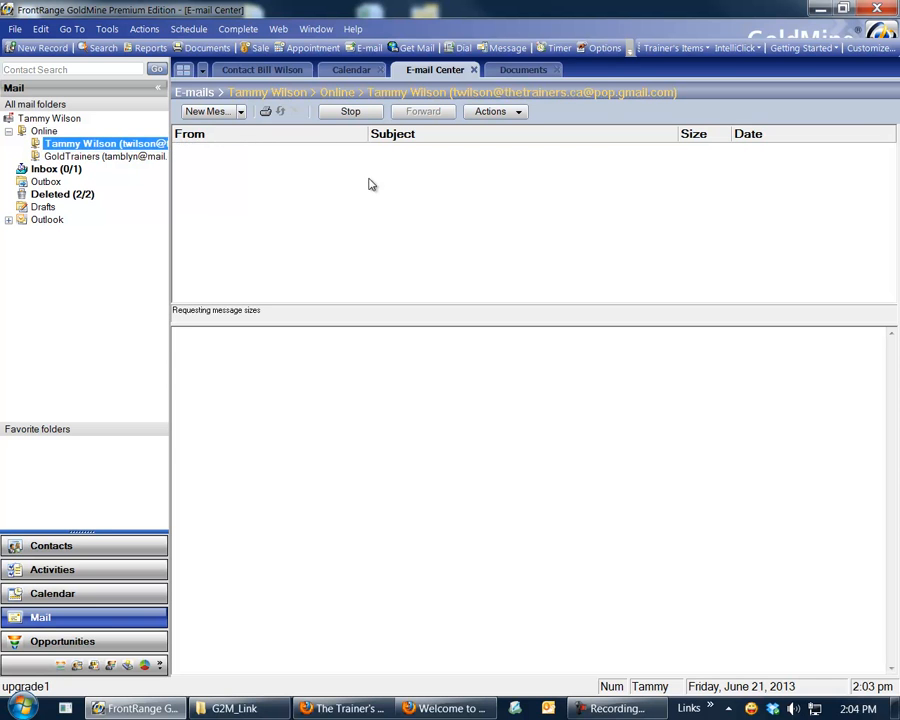
double_click(372, 156)
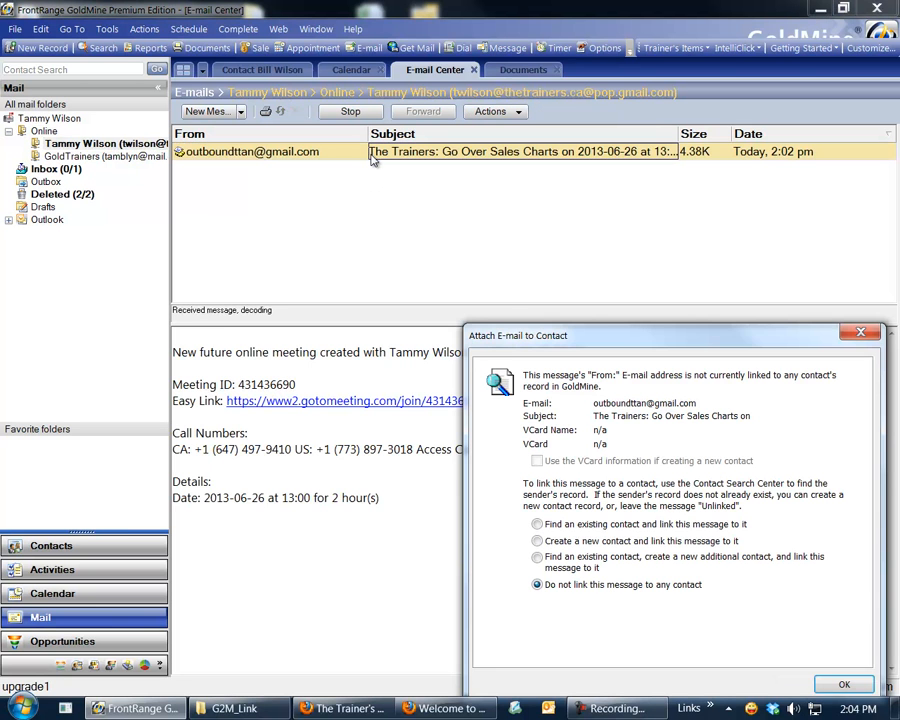
click(841, 686)
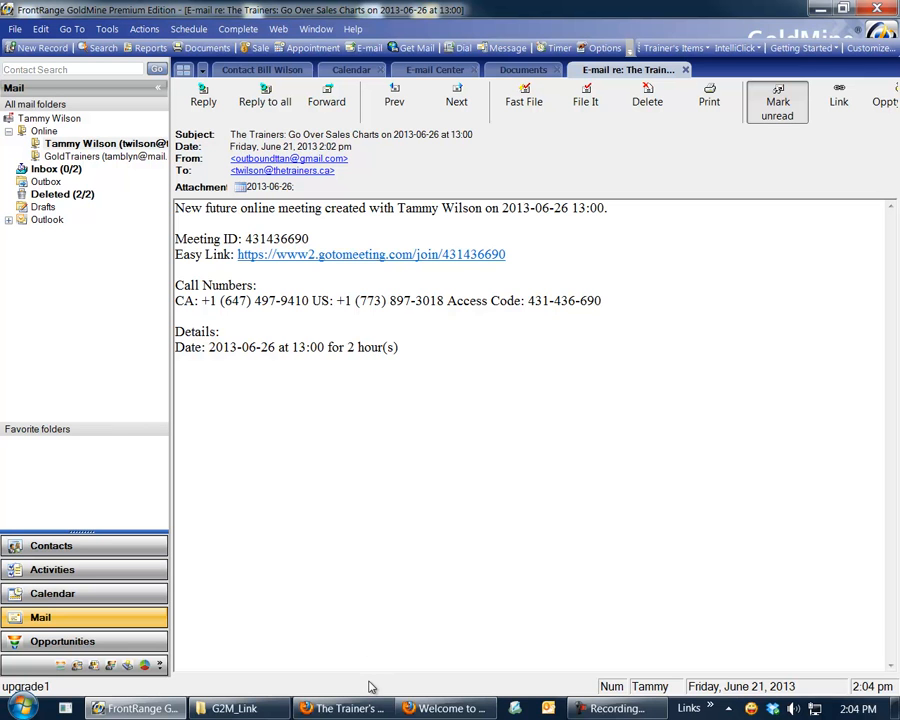
Step: Switch to the GoToMeeting Link documentation in Firefox and compare its New Meeting Notifications template fields with the received e-mail in GoldMine
mouse_move(420, 710)
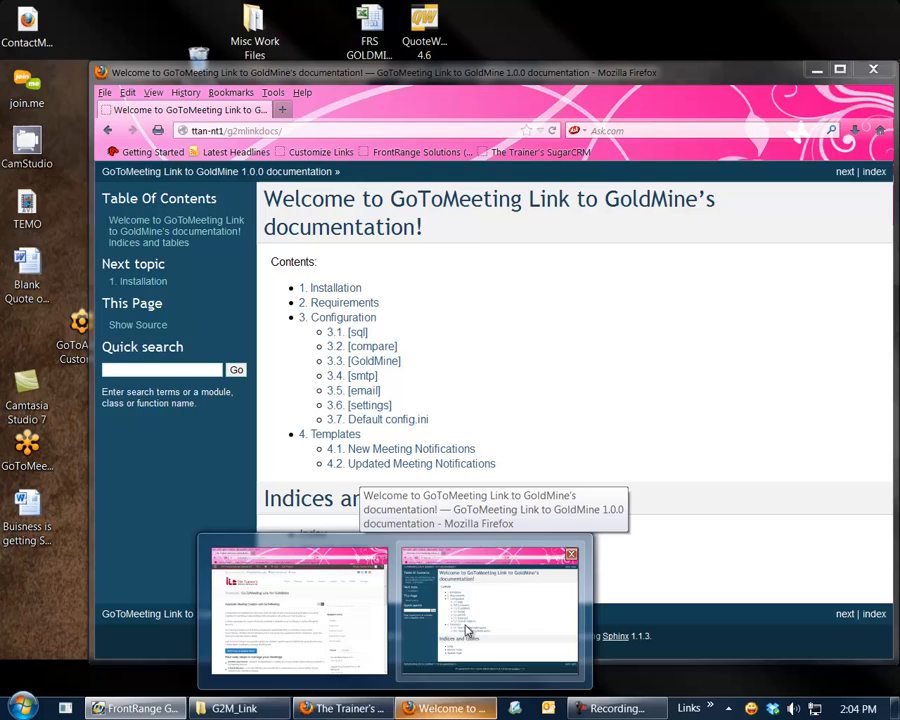
click(467, 630)
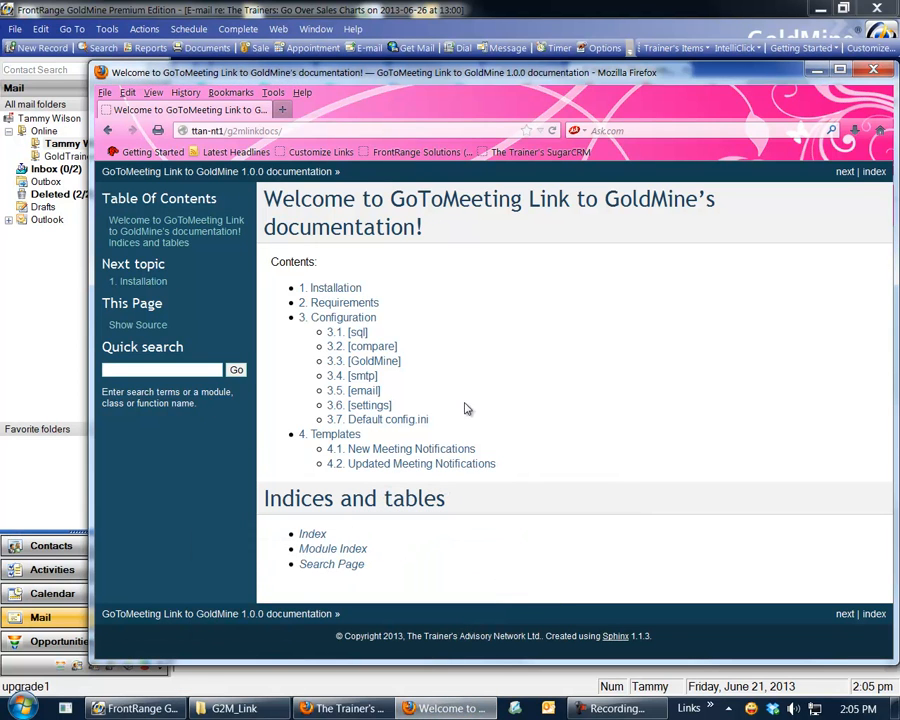
click(340, 434)
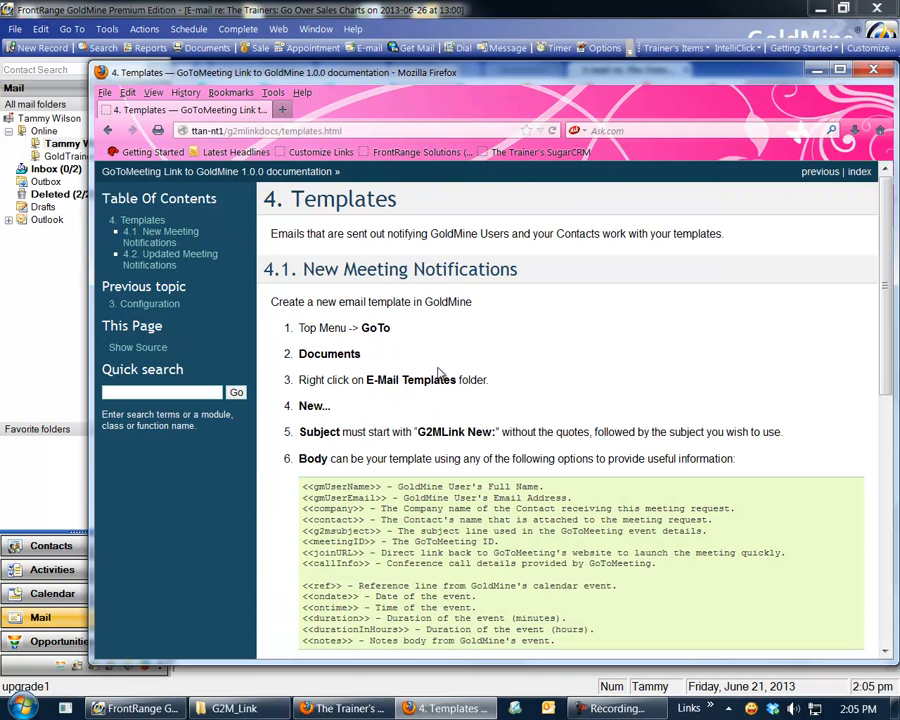
scroll(418, 540, down, 2)
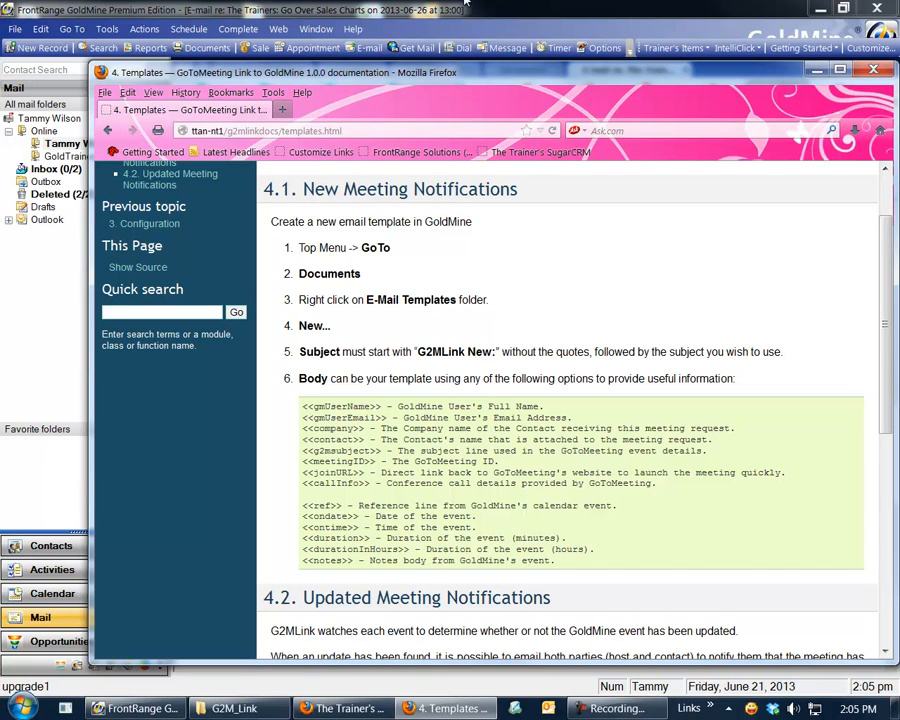
click(450, 35)
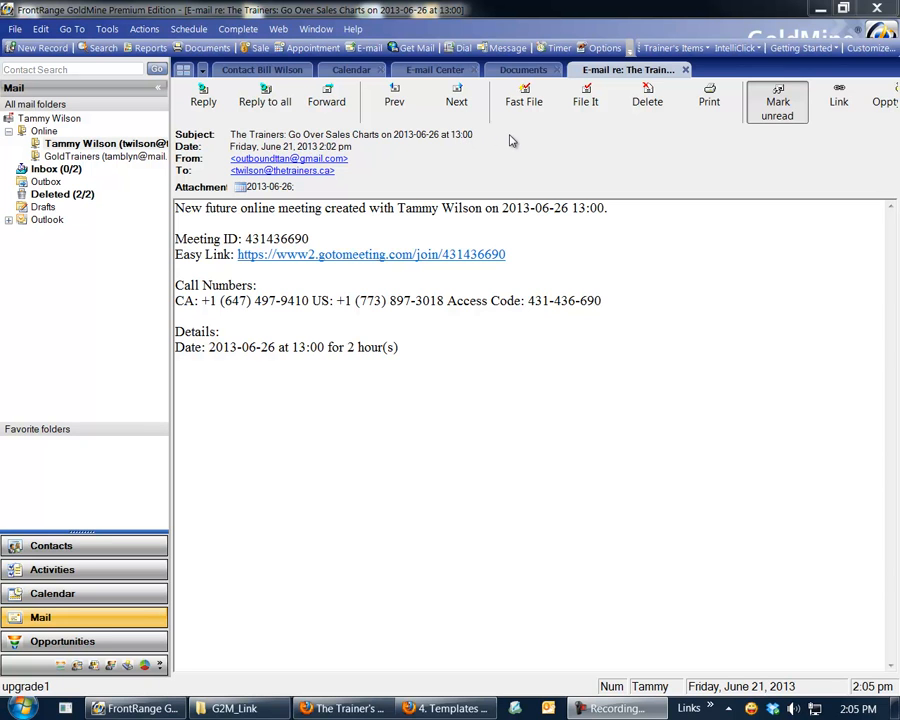
click(450, 708)
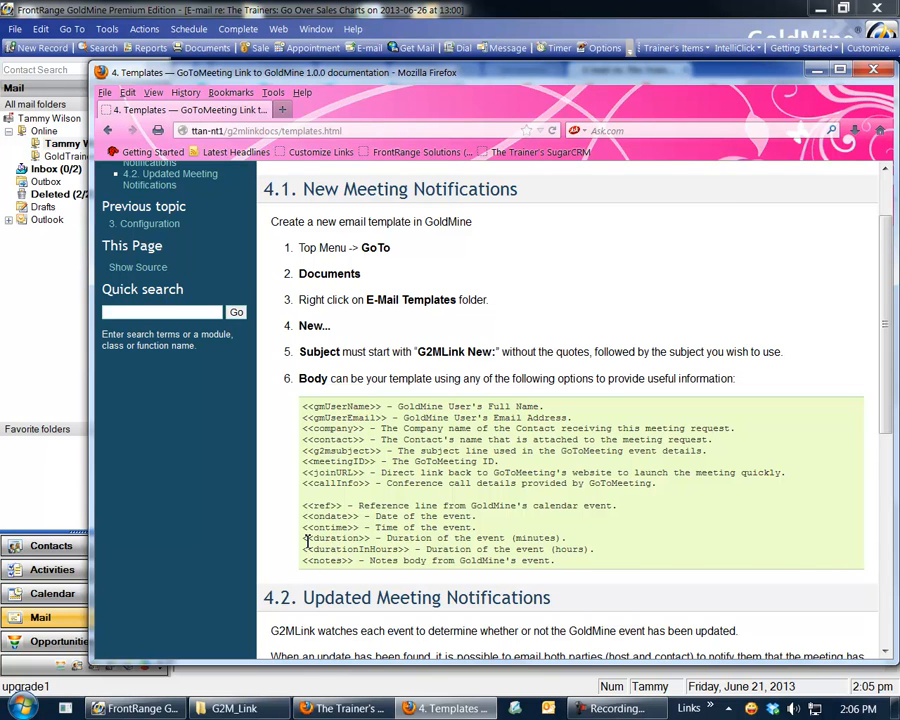
click(607, 20)
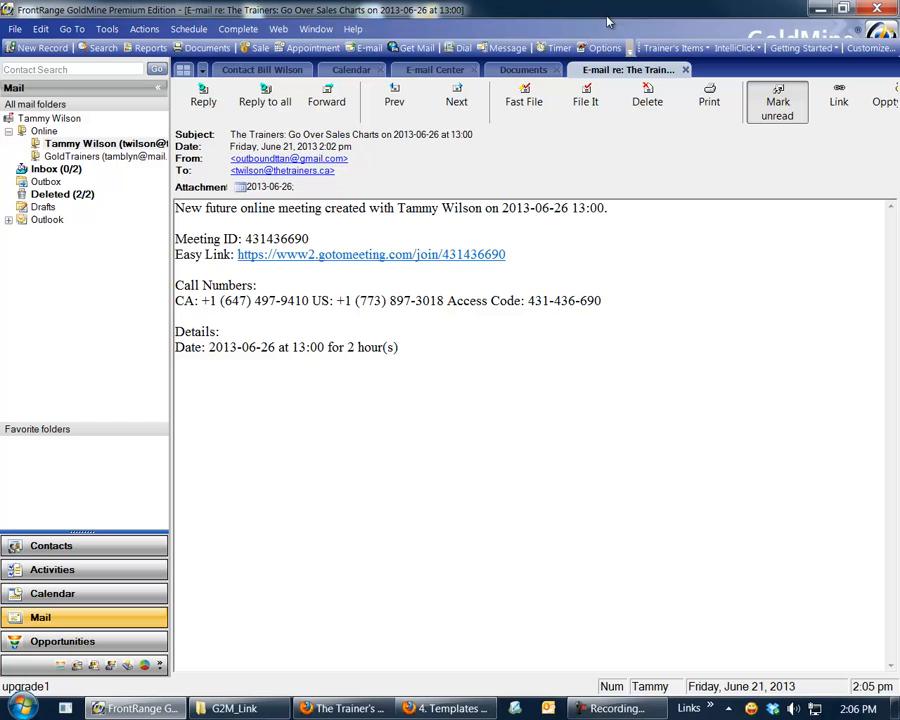
Step: Create a new e-mail template under E-mail Templates and start its subject with "G2MLink New:"
click(522, 70)
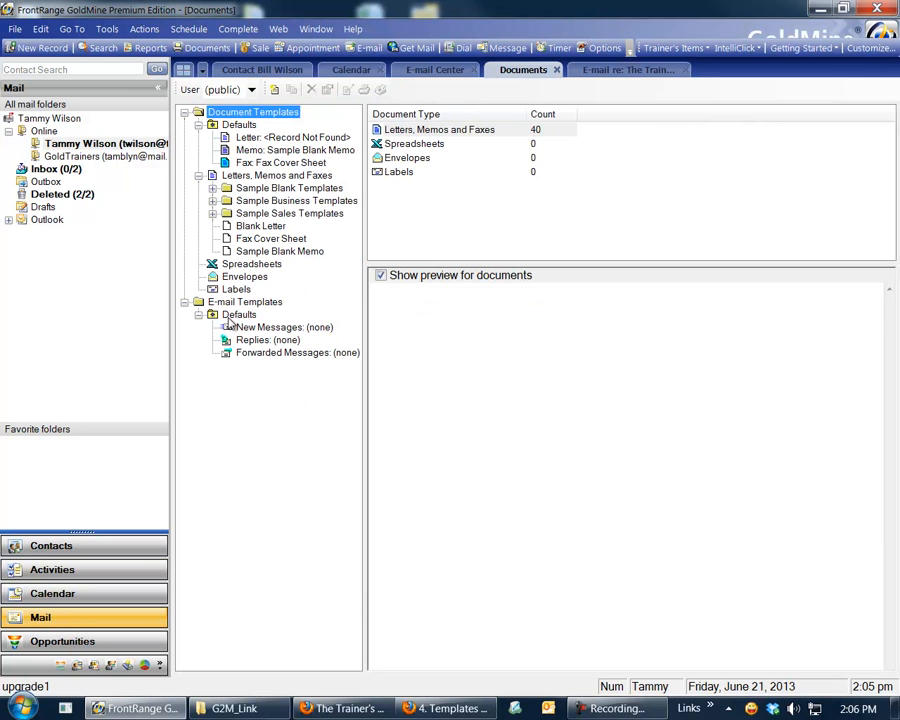
right_click(234, 304)
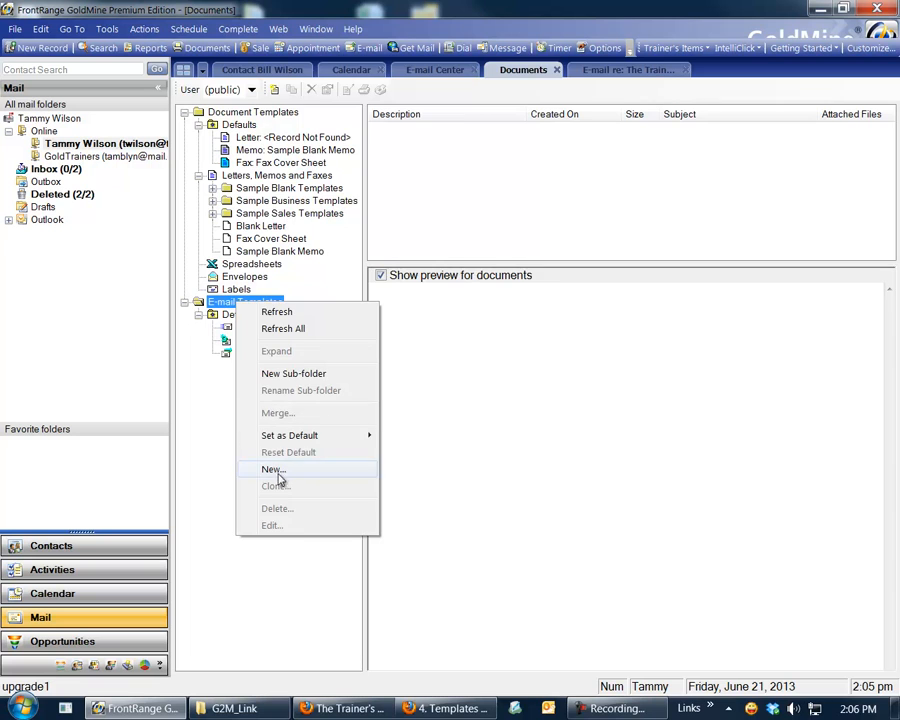
click(247, 466)
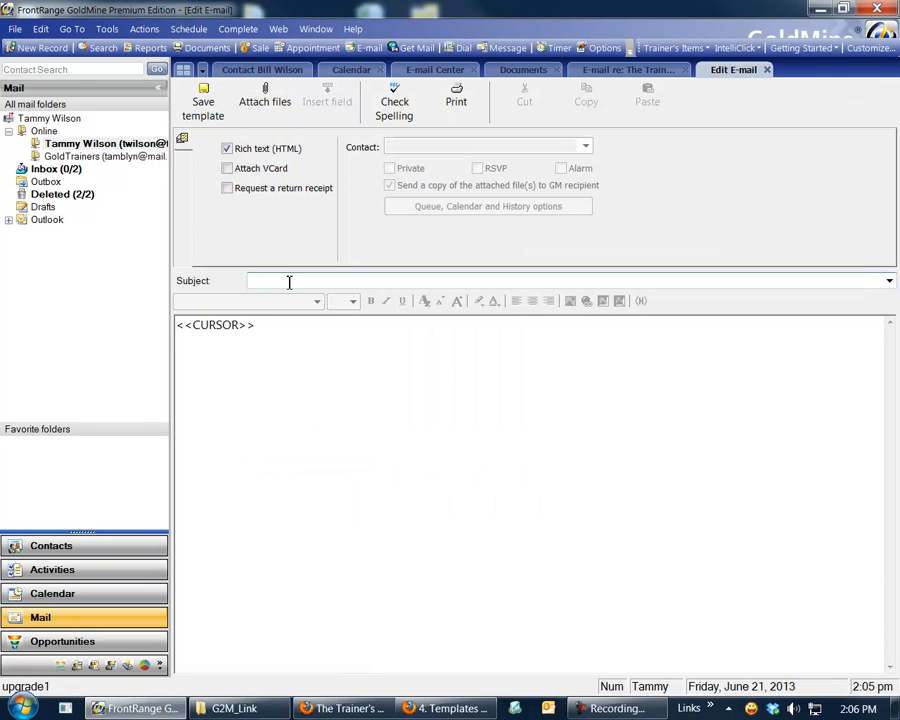
text(G)
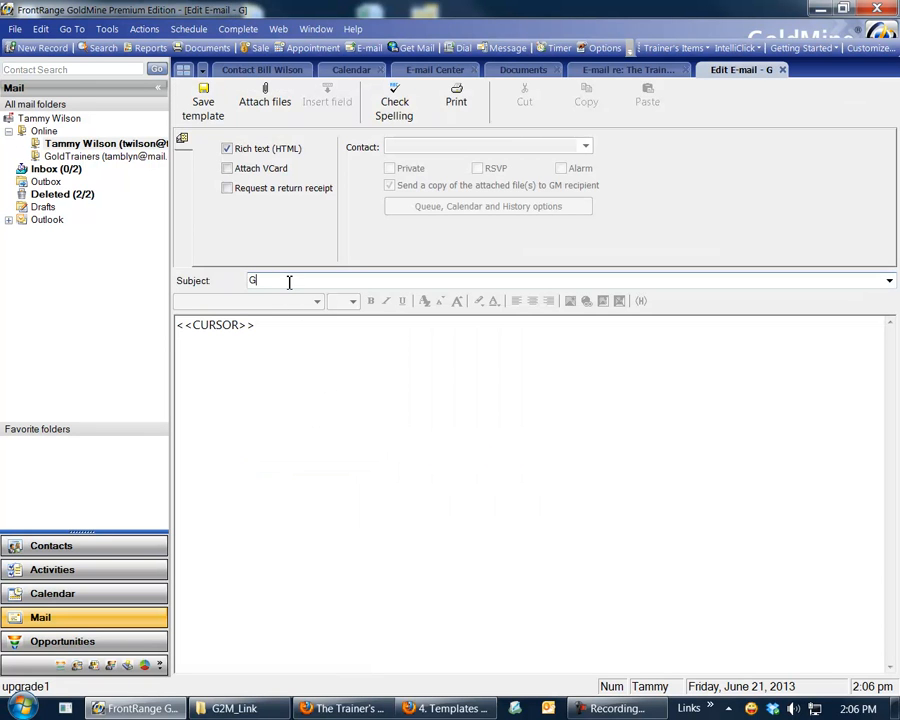
text(2ML)
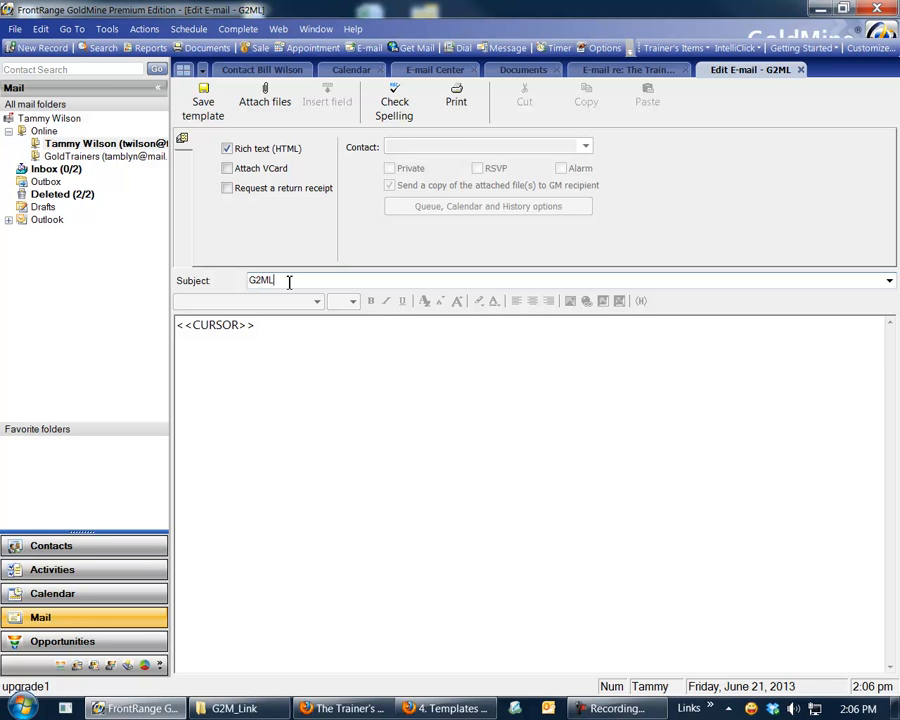
text(ink New: )
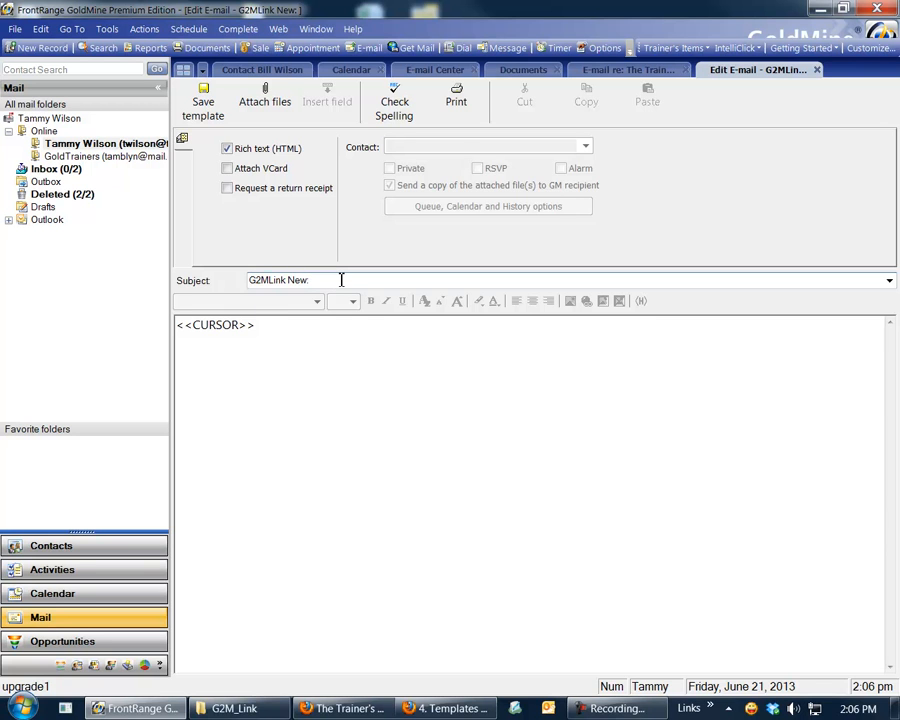
Step: Complete the template's subject with the fields <<ref>> <<ondate>> <<ontime>> <<duration>>
text(<<ref>> <<date)
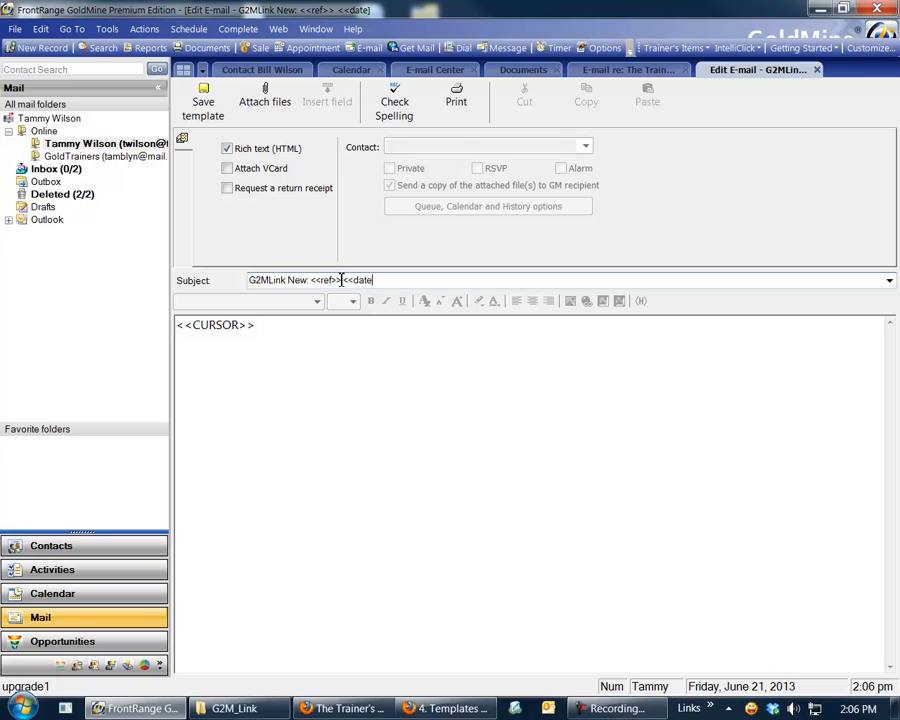
text(on)
key(End)
text(>>)
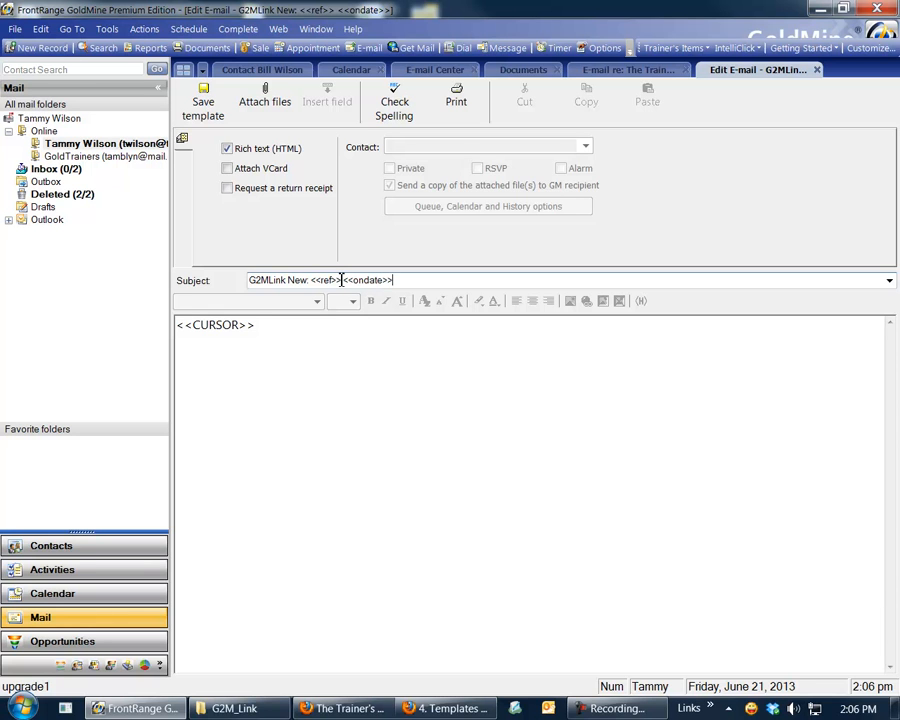
text( <<on)
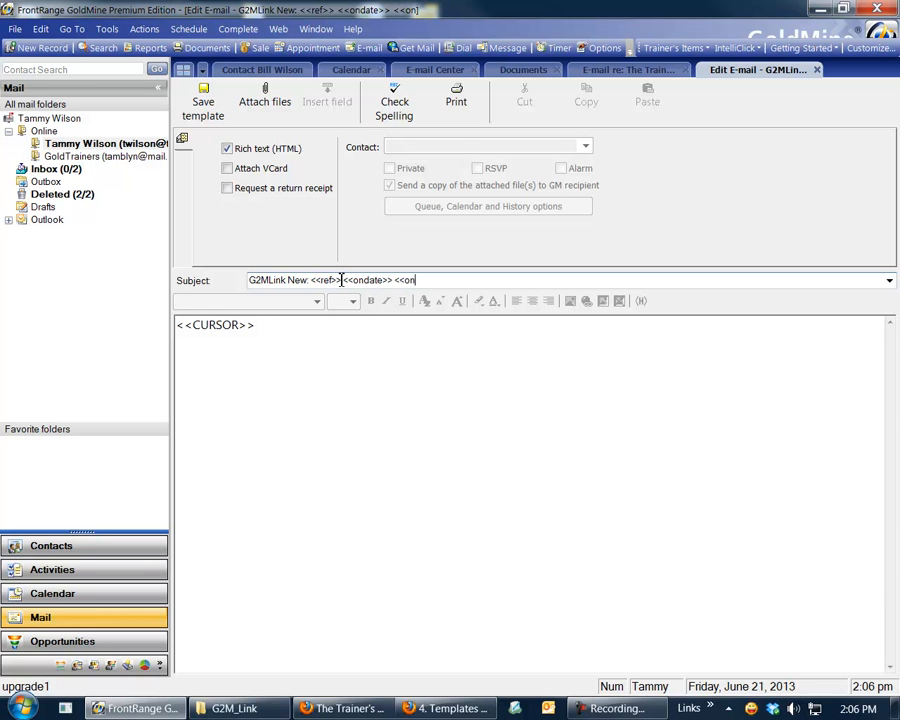
text(time>>)
text( <<)
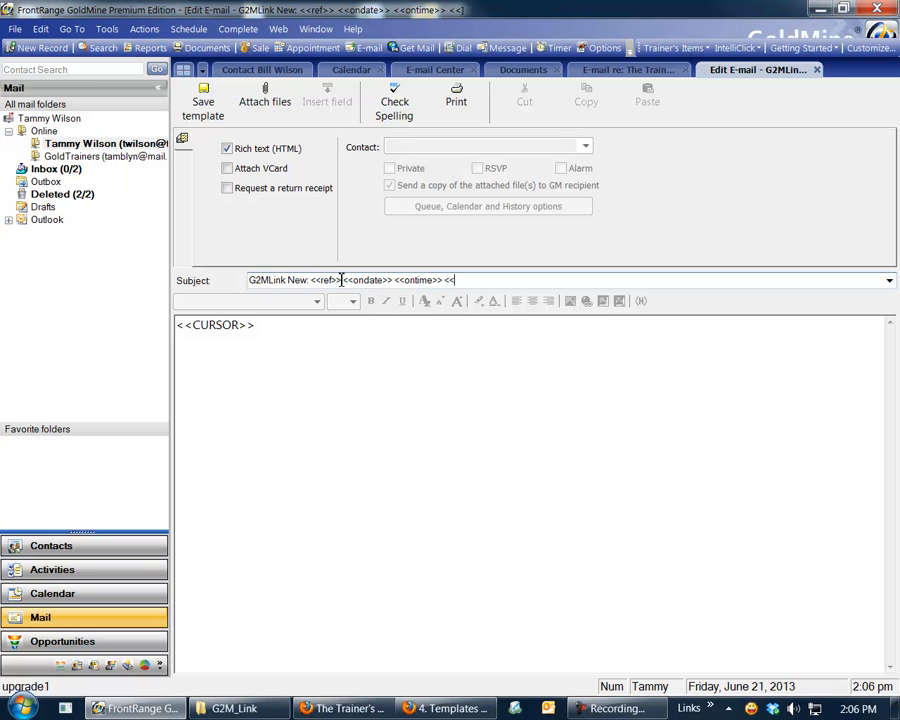
text(duration)
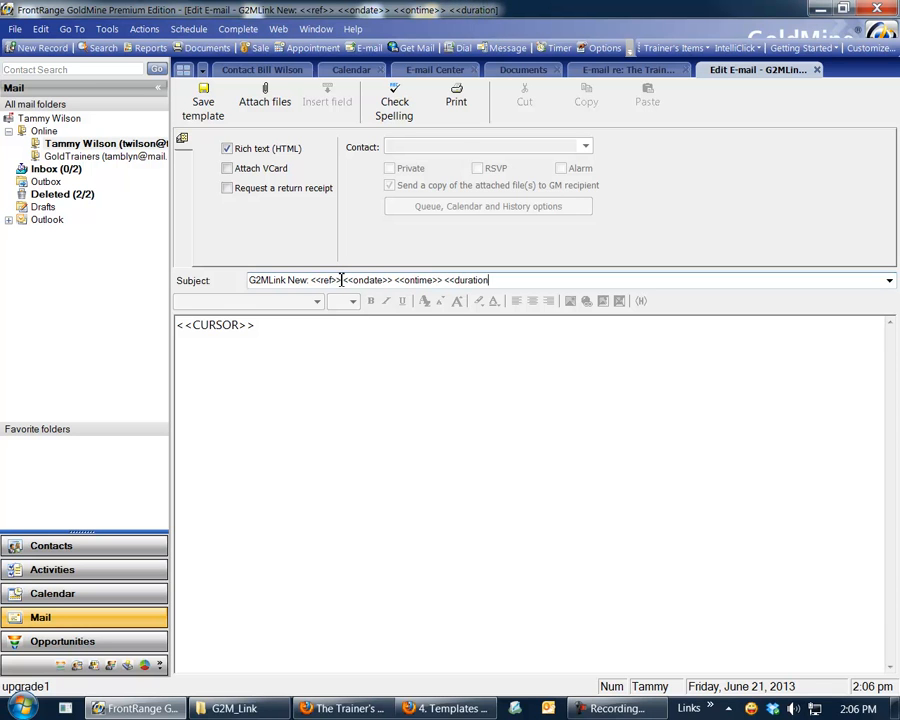
text(>>)
Step: Check the template body fields in the Firefox documentation, and return to the contact's record in GoldMine to view its history
click(418, 707)
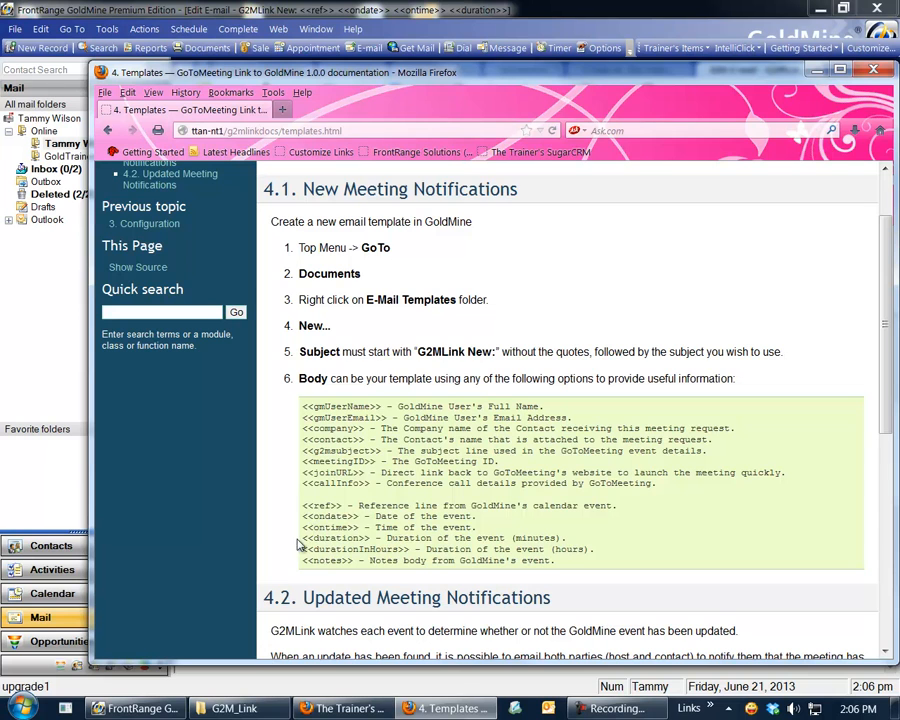
click(283, 27)
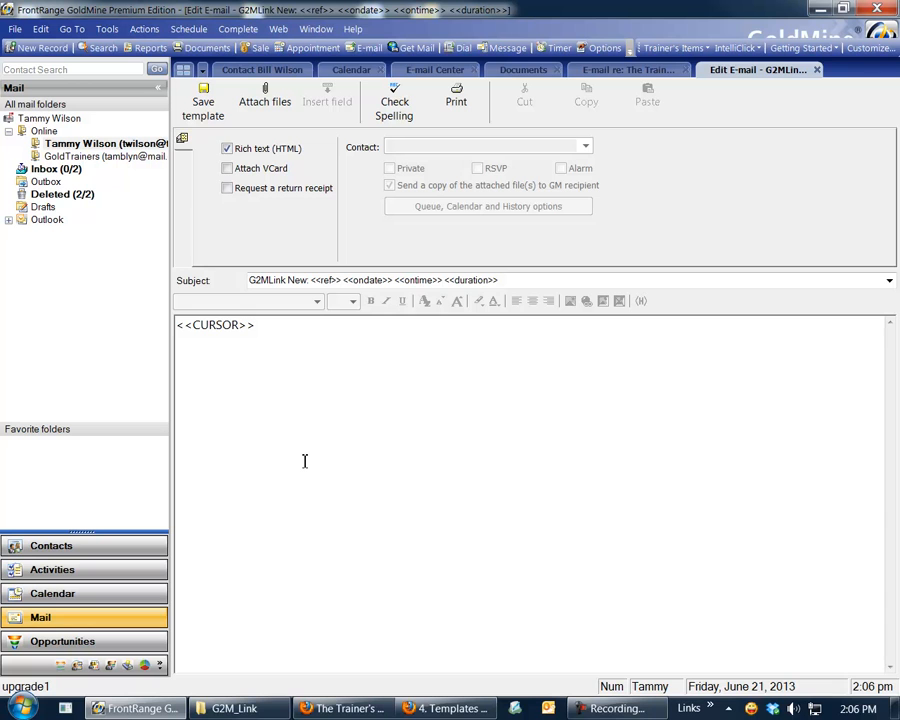
click(268, 72)
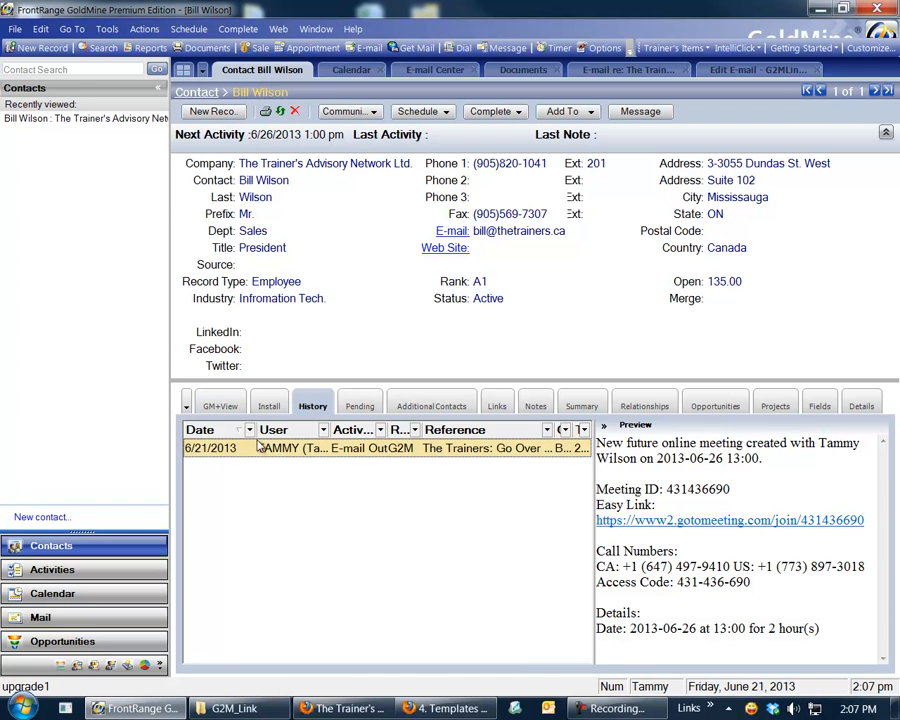
Step: Switch to the GoToMeeting Link for GoldMine product page in Firefox and request a new token
click(340, 709)
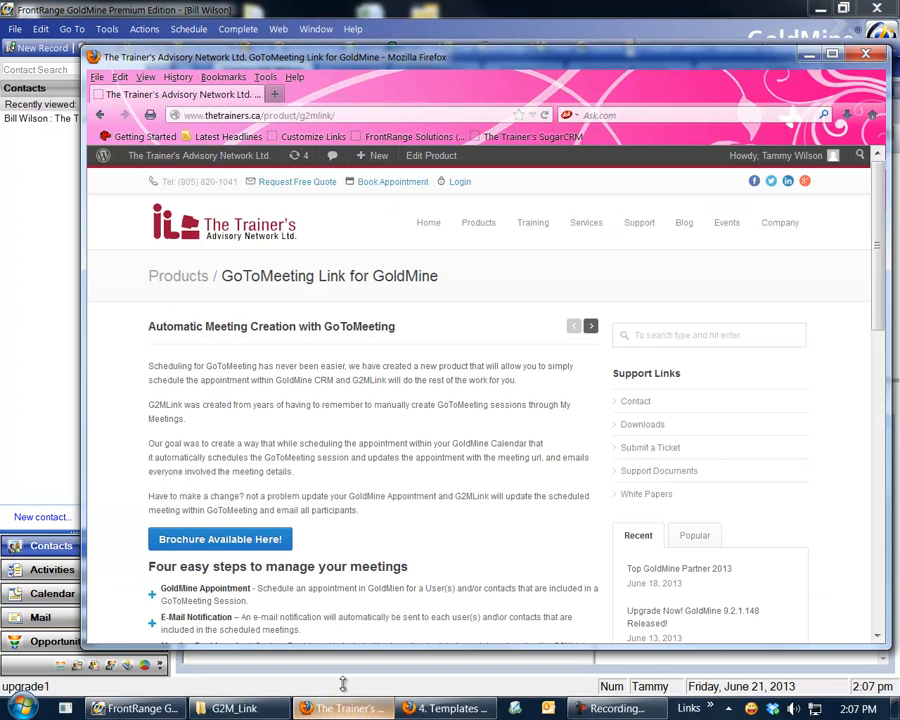
drag(167, 58, 91, 25)
drag(10, 15, 5, 11)
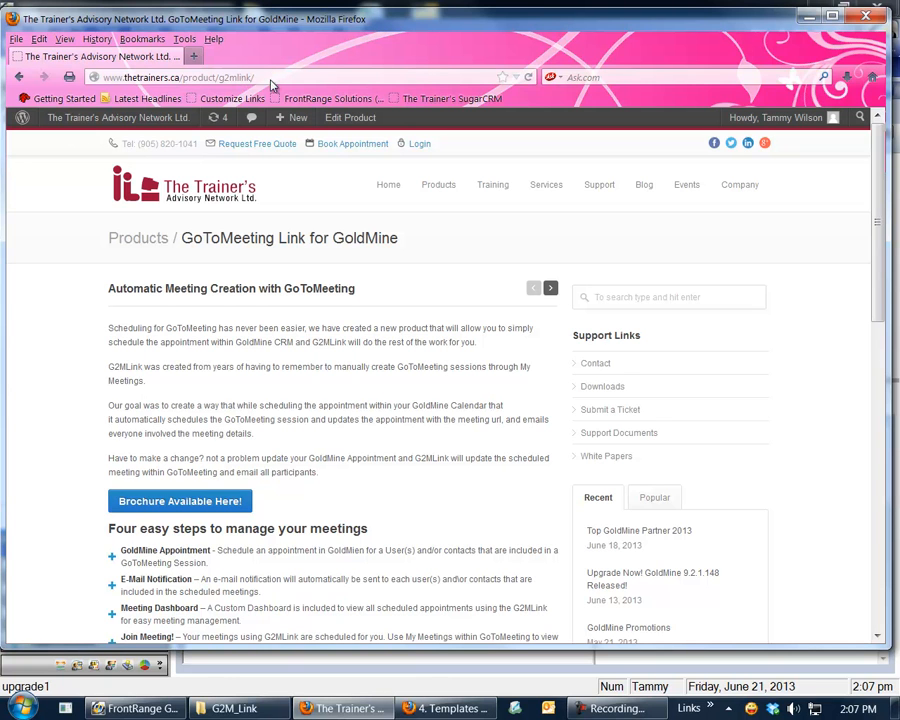
scroll(391, 421, down, 5)
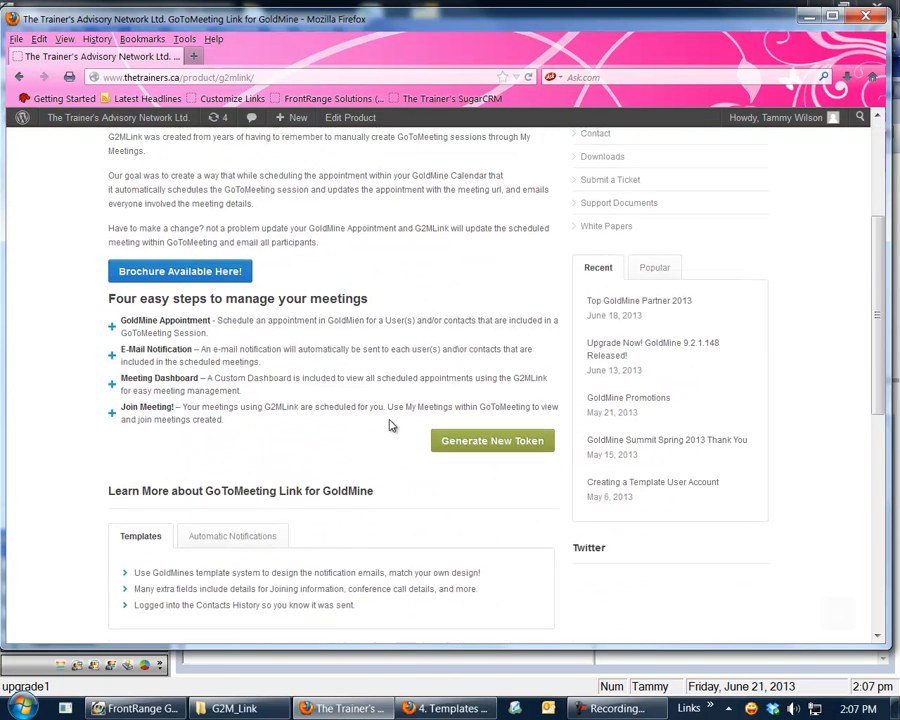
click(499, 437)
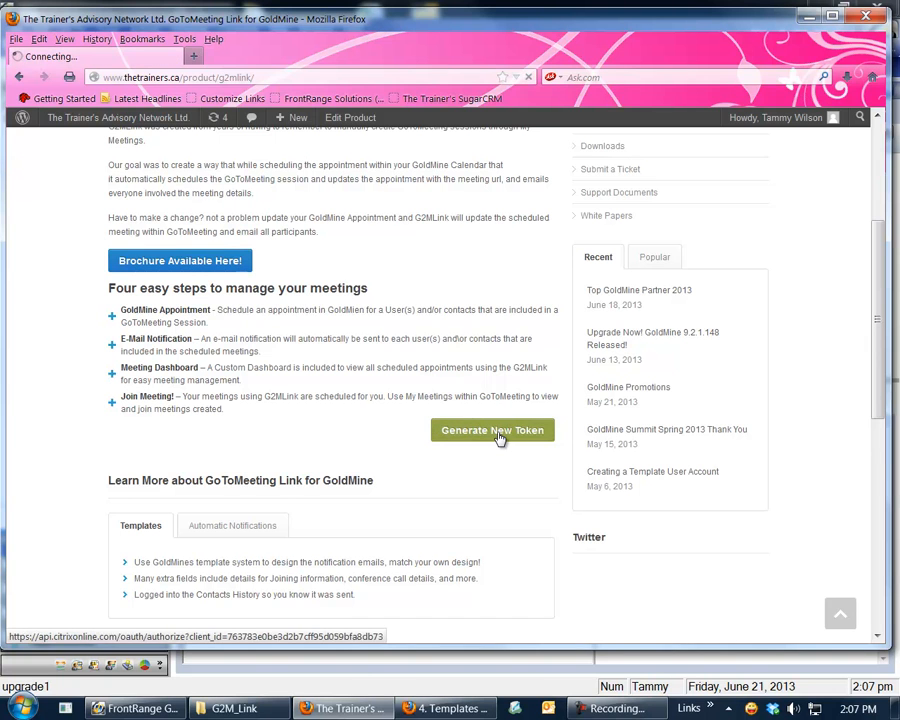